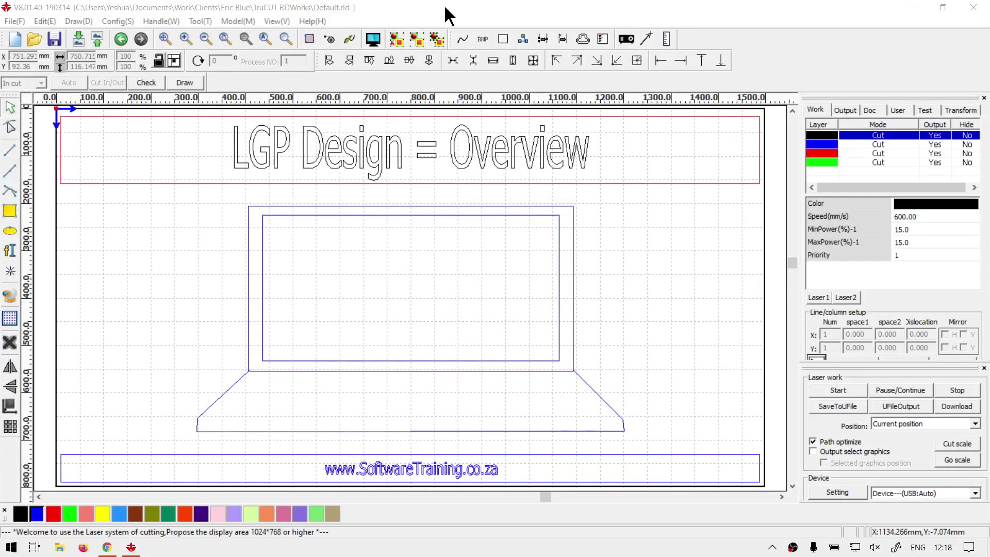
Step: In RDWorks, open the editing command list and then dismiss it
left_click(444, 9)
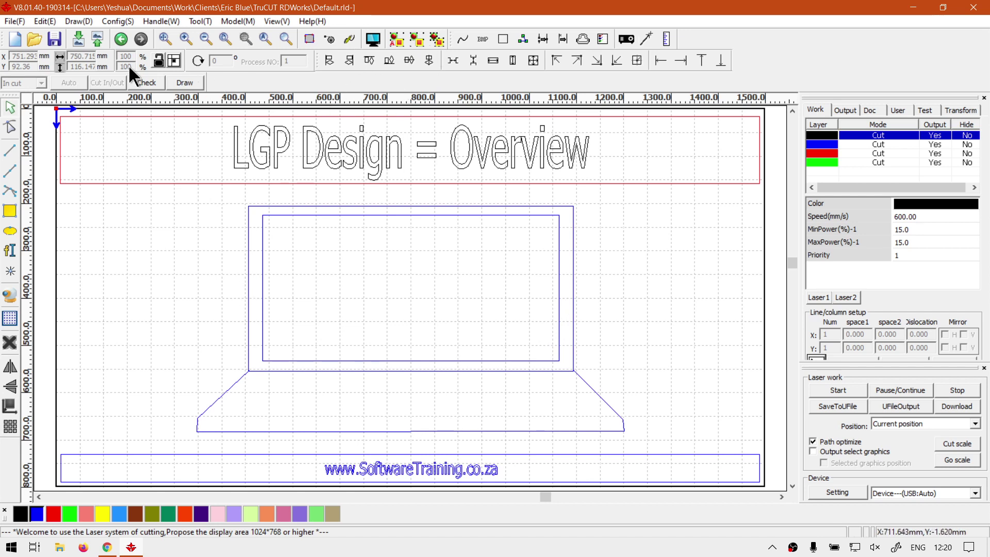
left_click(38, 23)
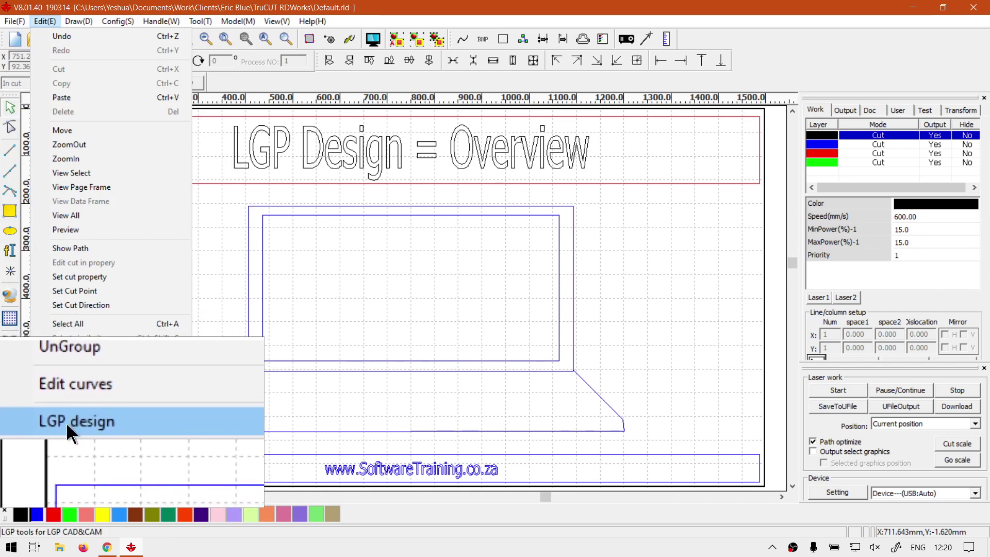
left_click(214, 9)
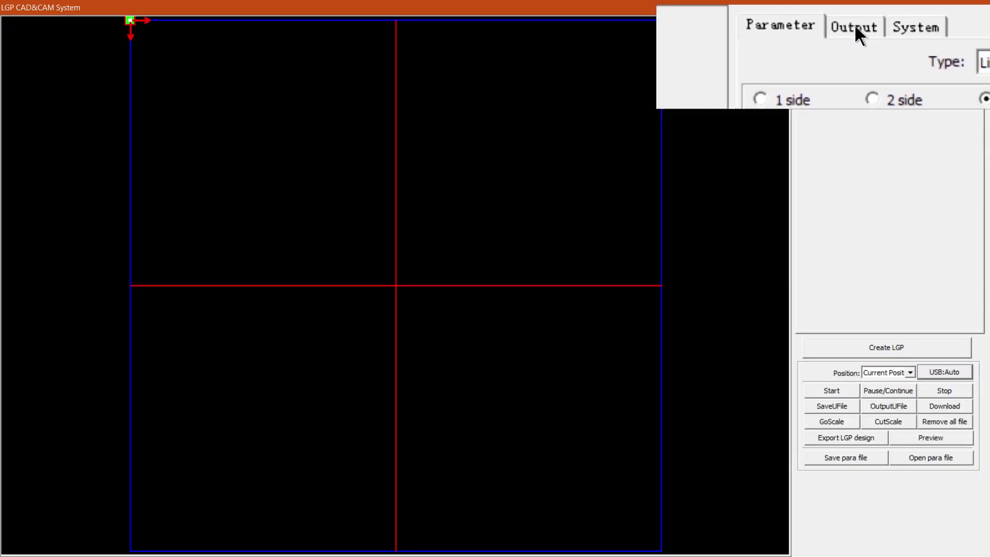
Step: Switch between the LGP output speed/power, outline/blank and line spacing settings
left_click(854, 24)
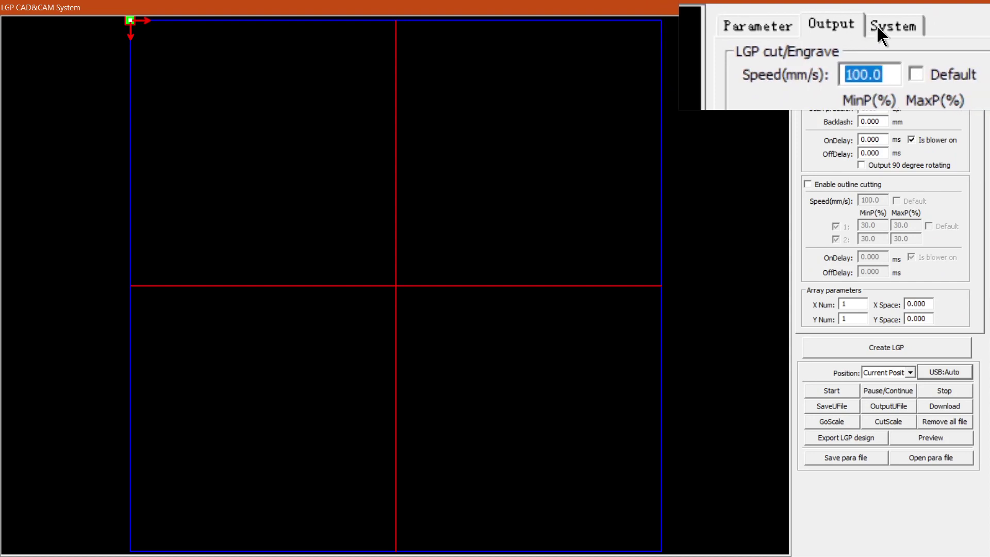
left_click(880, 26)
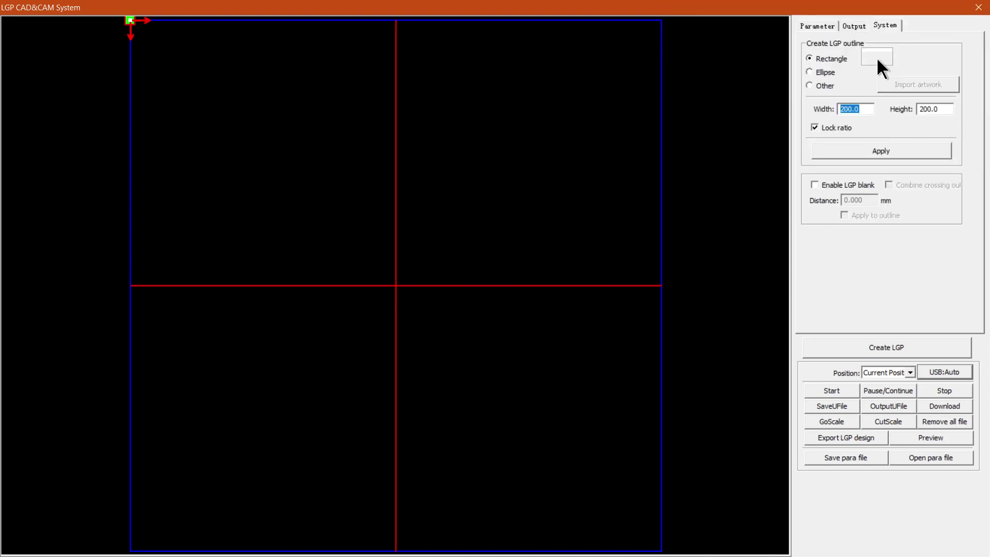
left_click(819, 25)
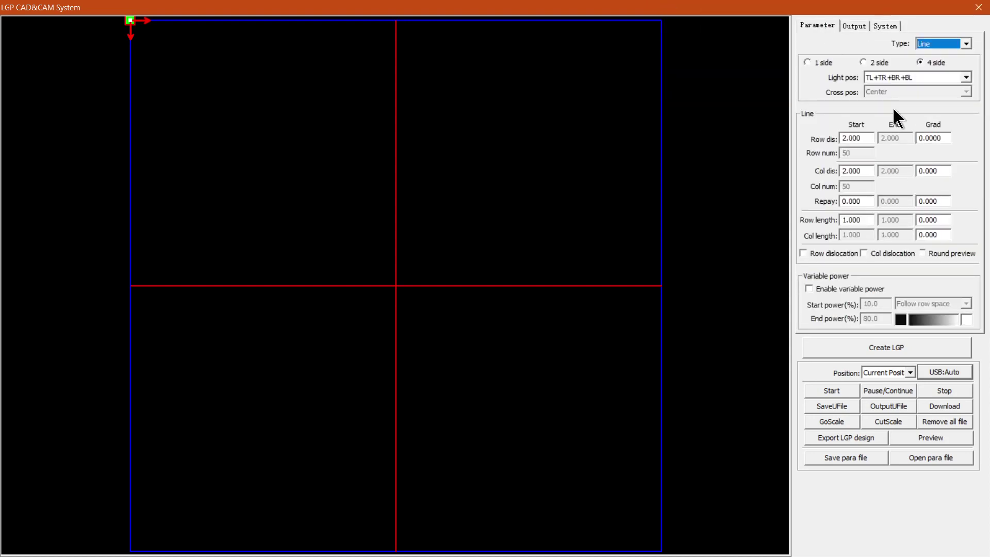
left_click(855, 25)
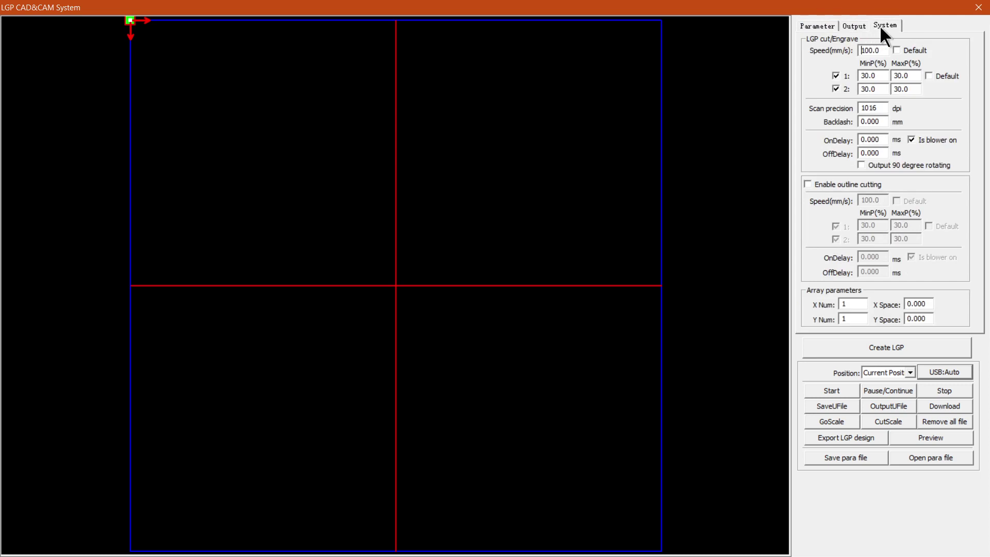
Step: Return to the line spacing parameters, close LGP design, and bring the softwaretraining.co.za page forward
left_click(825, 25)
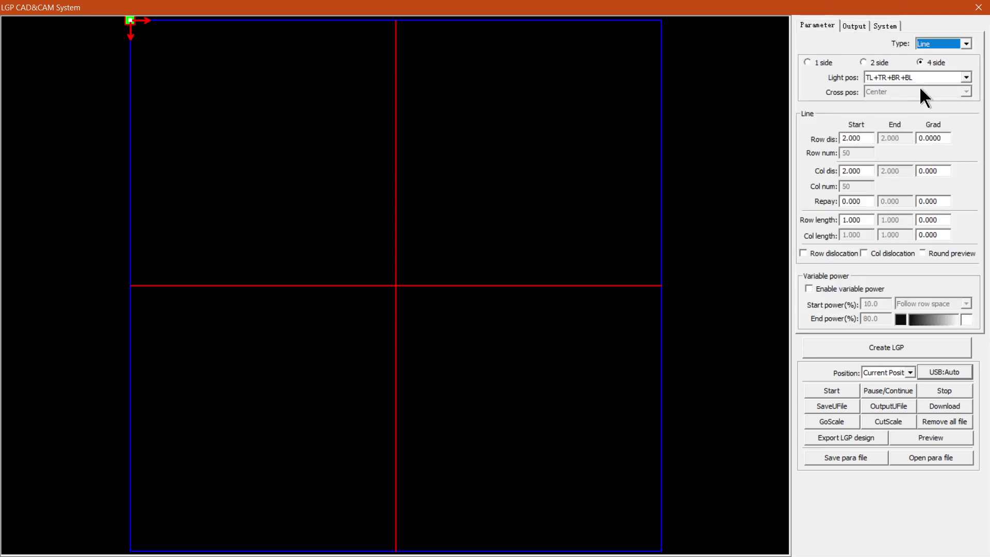
left_click(979, 8)
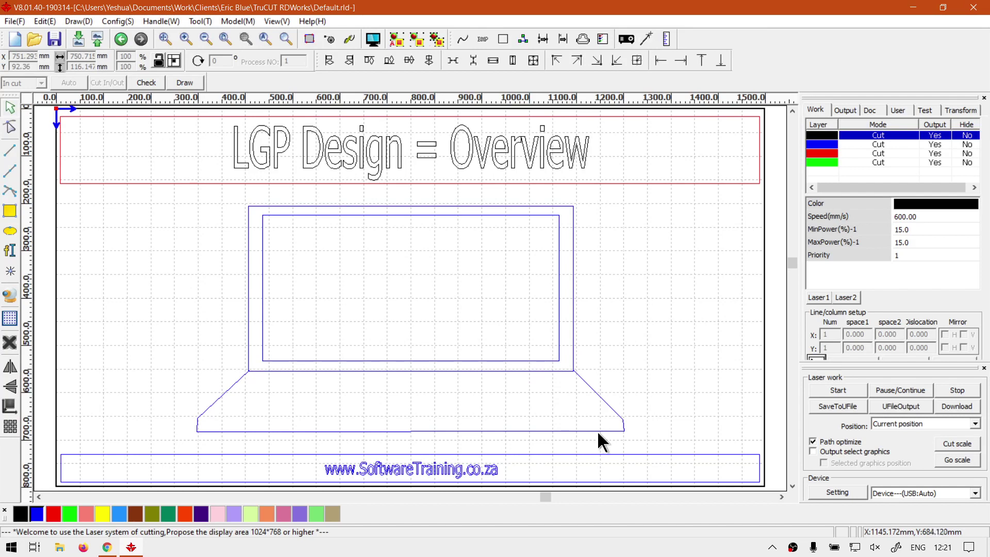
left_click(107, 549)
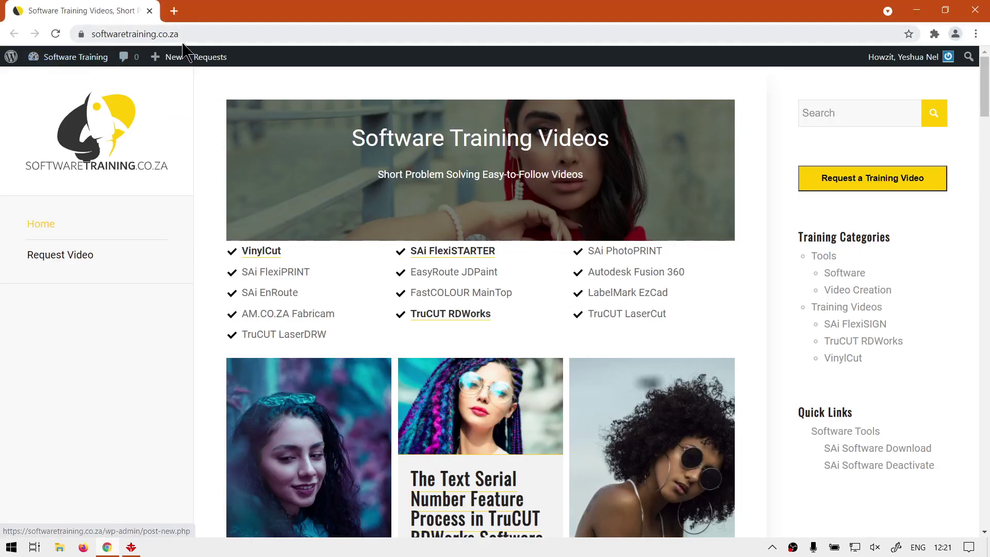